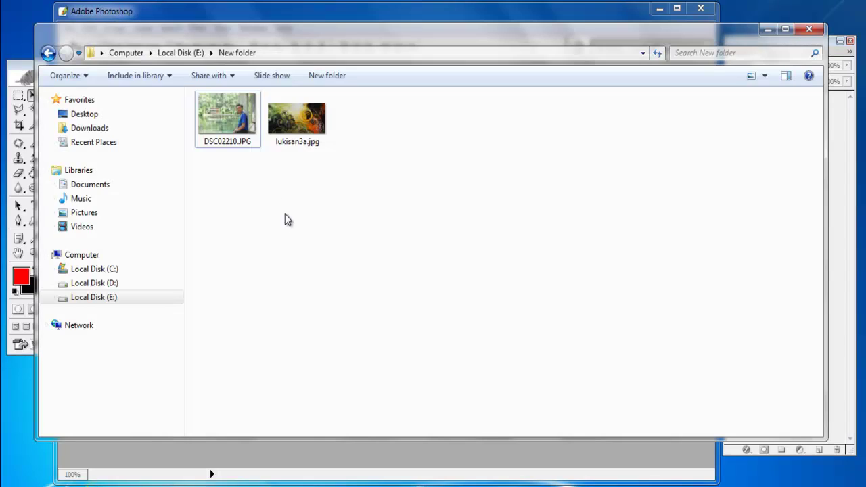
- Open DSC02210.JPG and lukisan3a.jpg in Photoshop by dragging both files from the source folder
click(240, 124)
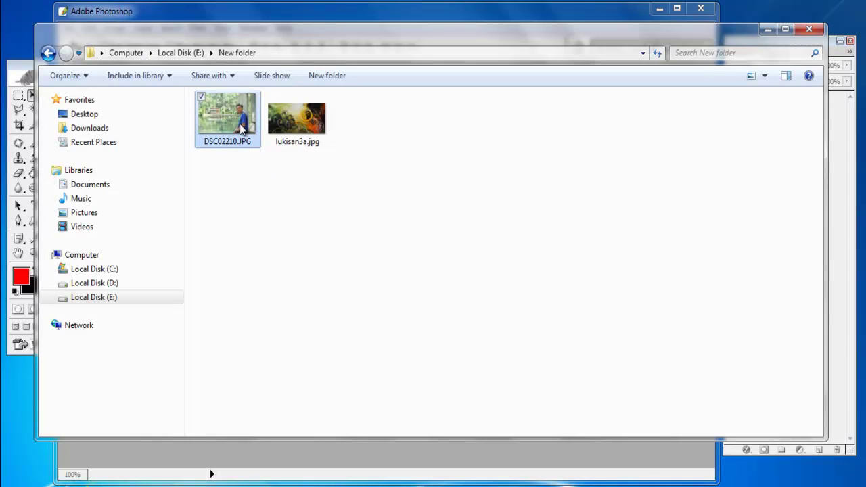
ctrl+click(295, 127)
drag(286, 120, 325, 253)
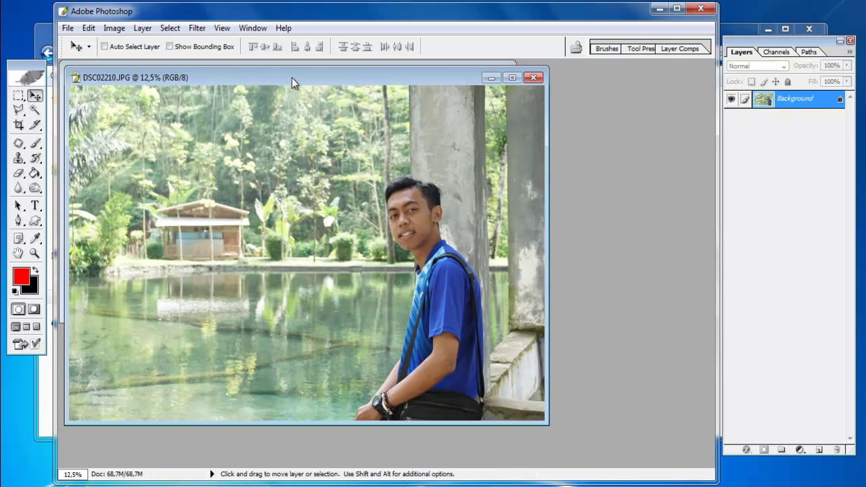
- Copy the lukisan3a painting into DSC02210.JPG as Layer 1 and close the original painting
drag(292, 82, 413, 88)
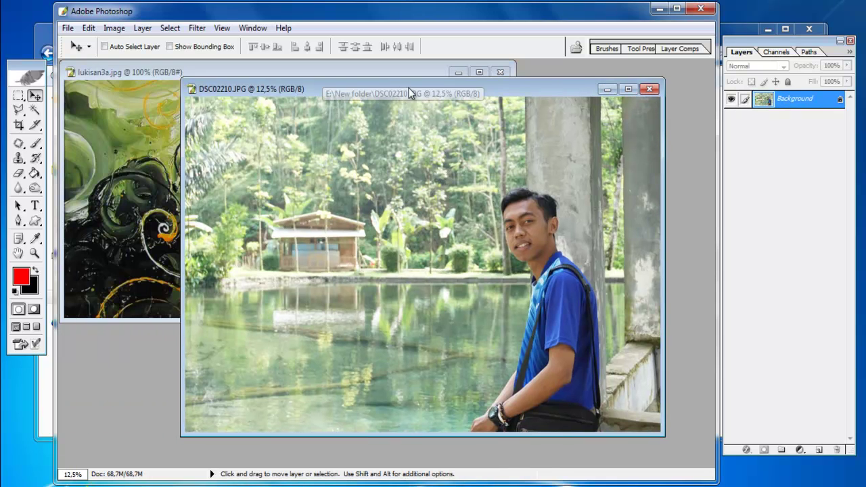
drag(135, 155, 516, 281)
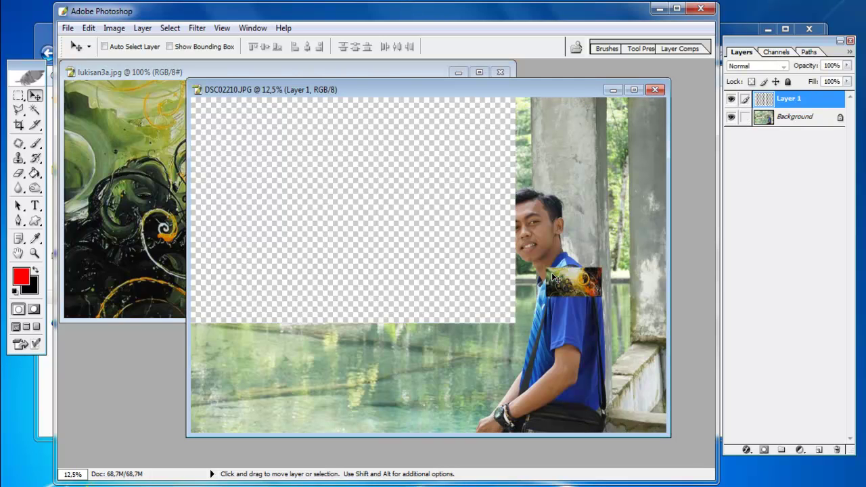
click(182, 182)
click(500, 72)
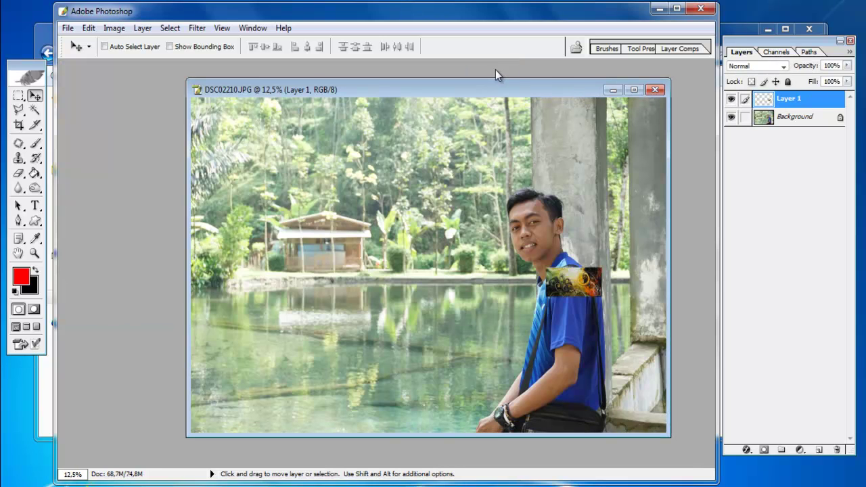
- Maximize the photo window and position Layer 1 over the man's upper arm
click(636, 90)
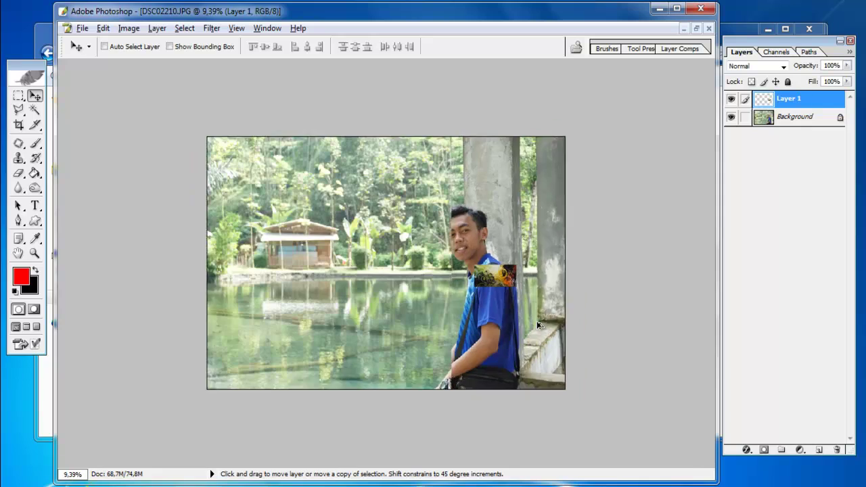
scroll(537, 322, up, 3)
scroll(537, 323, up, 1)
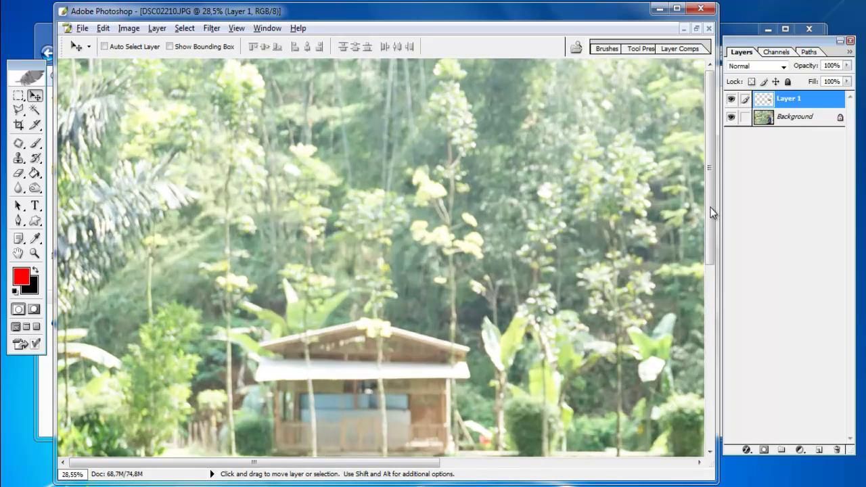
drag(711, 207, 713, 413)
drag(441, 466, 694, 467)
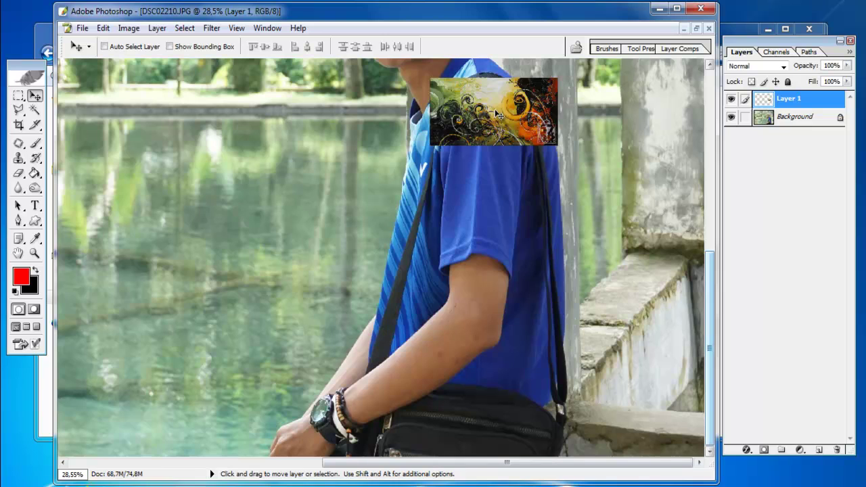
mouse_move(500, 115)
mouse_down()
mouse_move(460, 286)
mouse_move(448, 295)
mouse_up()
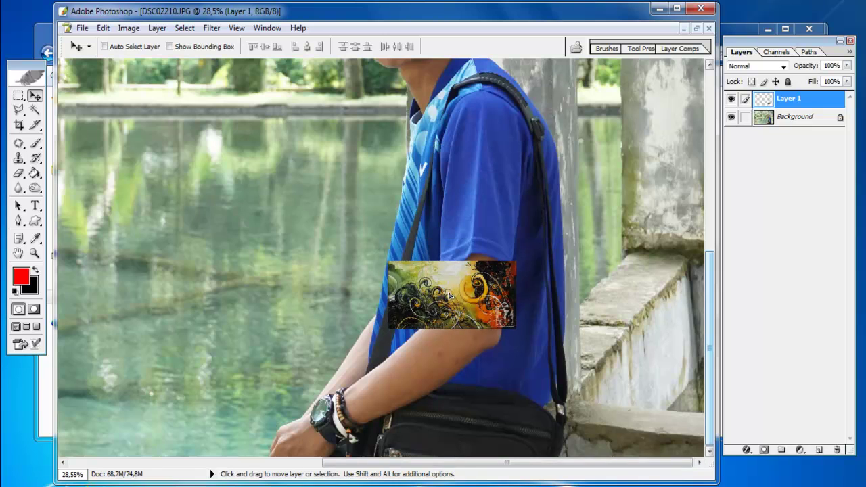
- Rotate Layer 1 to -41.7° and scale it to about 166% along the forearm
key(ctrl+t)
drag(531, 338, 592, 264)
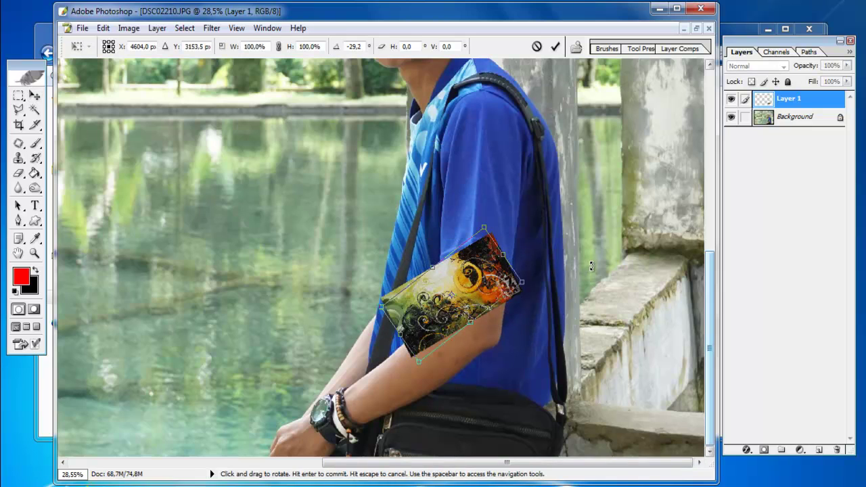
drag(425, 366, 409, 438)
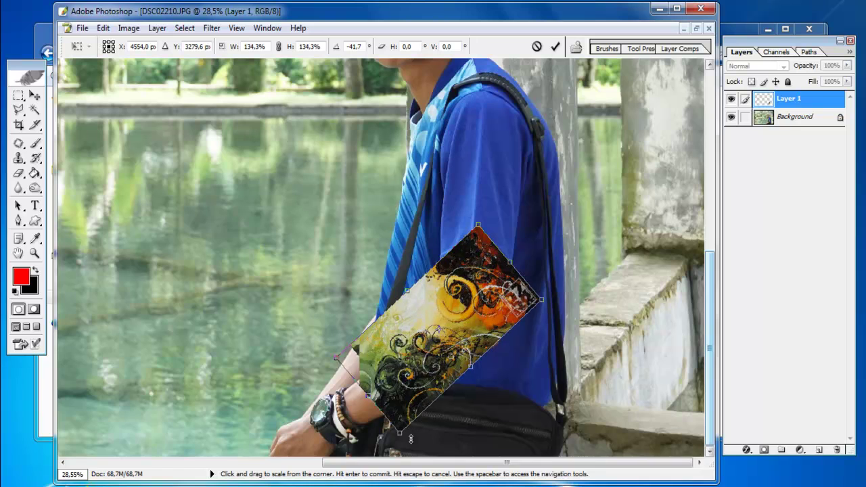
drag(336, 357, 301, 369)
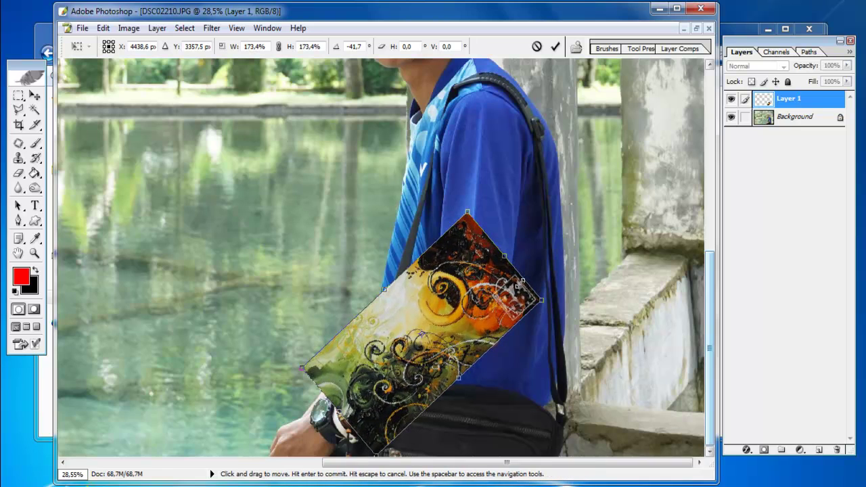
mouse_move(466, 214)
mouse_down()
mouse_move(472, 227)
mouse_move(478, 218)
mouse_up()
key(Return)
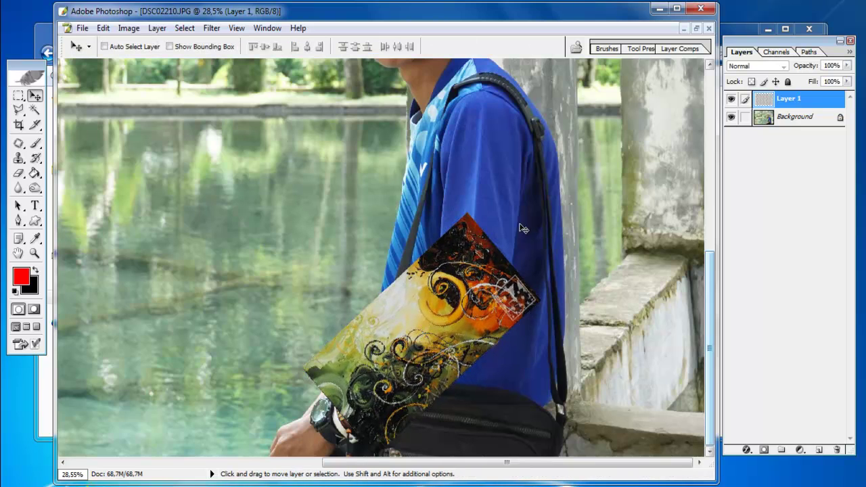
- Set Layer 1 to Overlay blend mode and nudge it slightly down-left on the arm
click(783, 66)
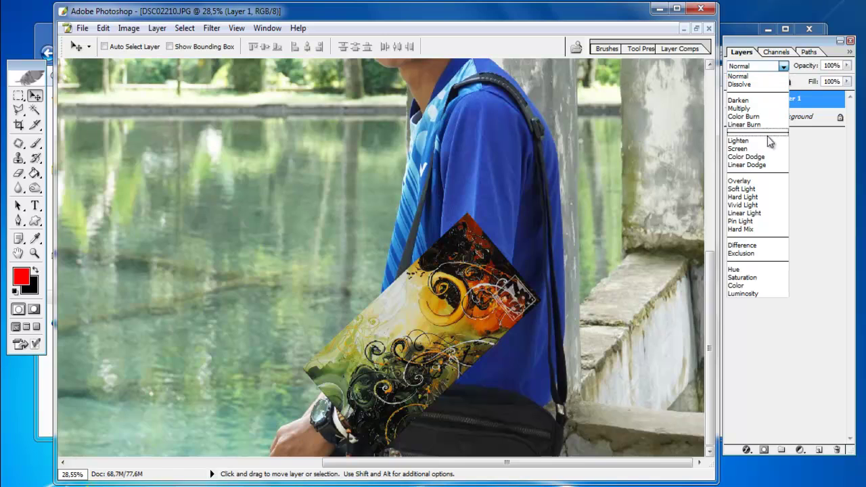
click(754, 178)
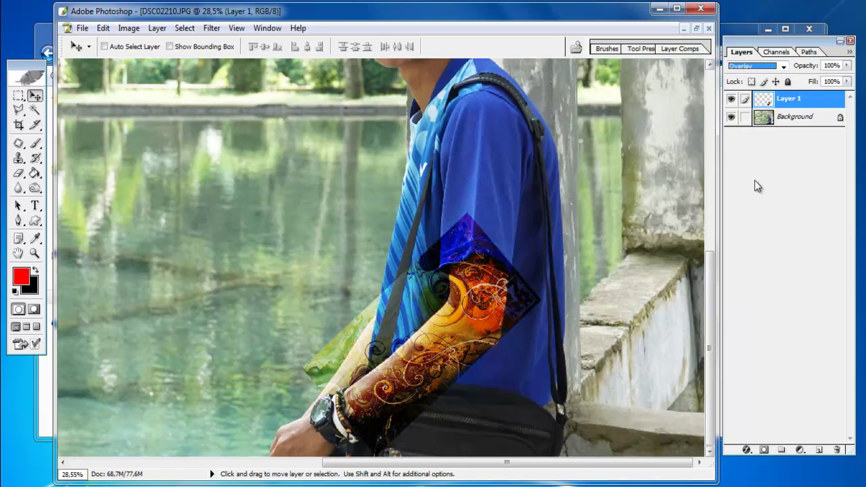
drag(496, 289, 489, 298)
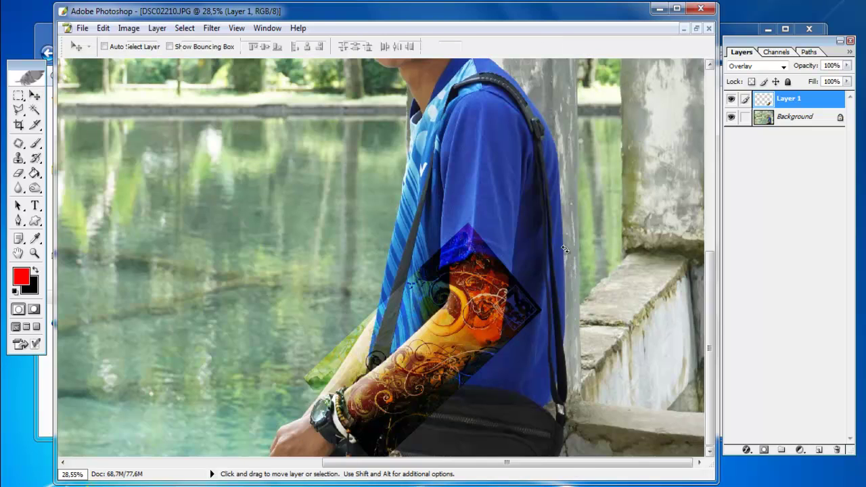
- Rotate Layer 1 about 4.5° further to match the forearm, then zoom in on it
key(ctrl+t)
drag(574, 180, 585, 192)
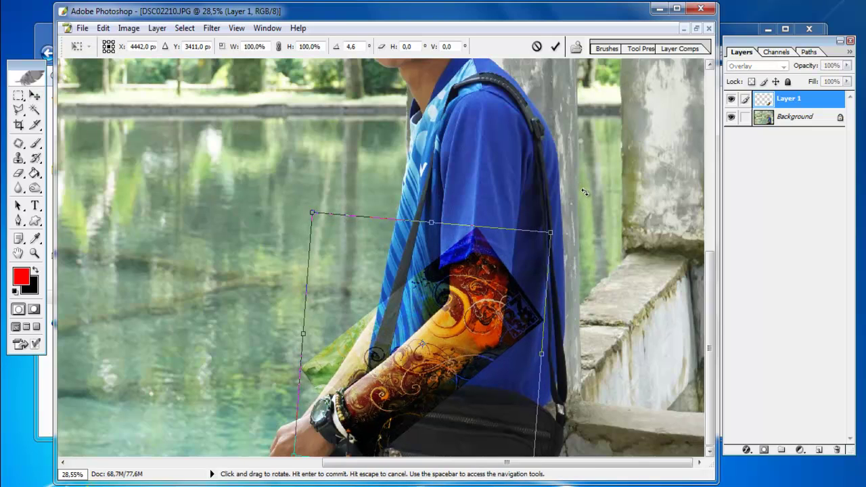
key(Return)
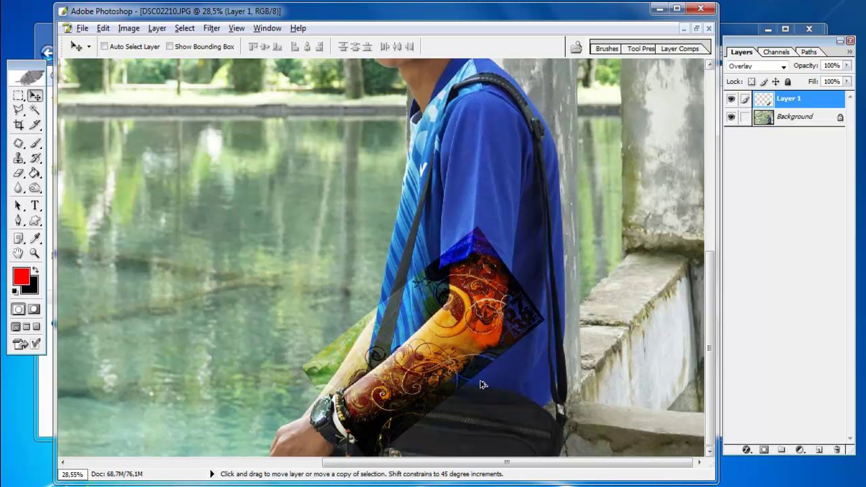
scroll(483, 380, up, 1)
scroll(483, 380, up, 3)
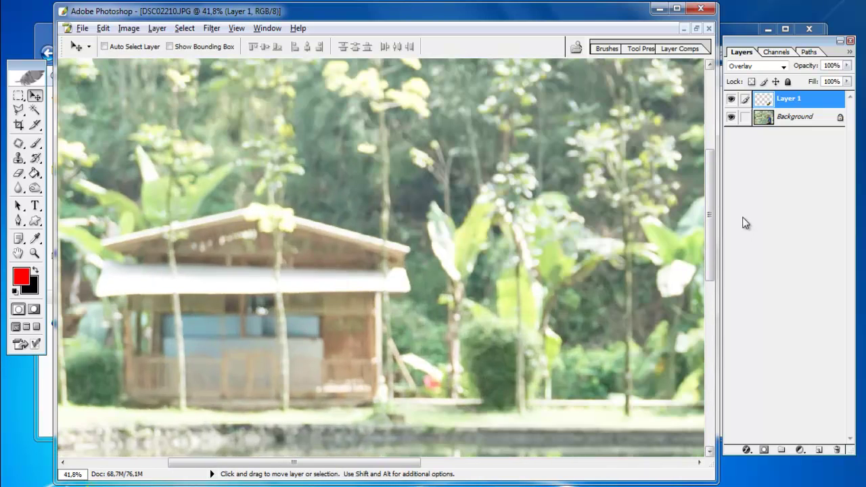
drag(707, 207, 705, 380)
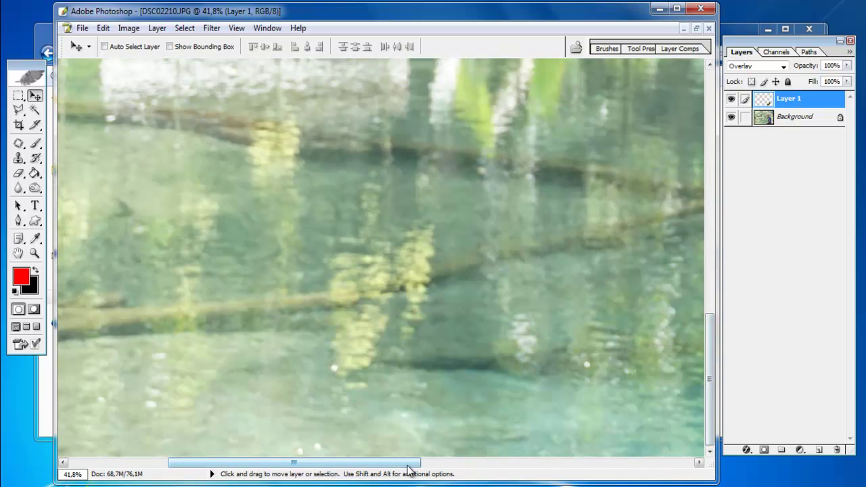
drag(409, 471, 651, 472)
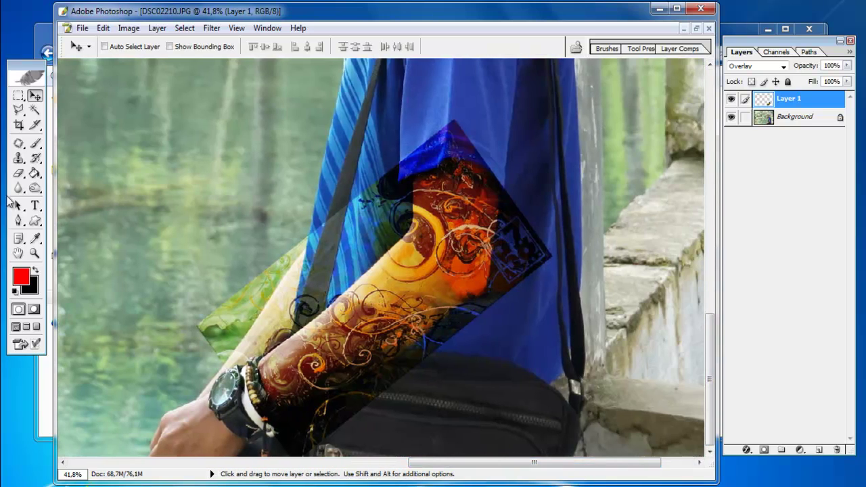
- Delete the stray painting left of the arm using a Polygonal Lasso selection
click(18, 111)
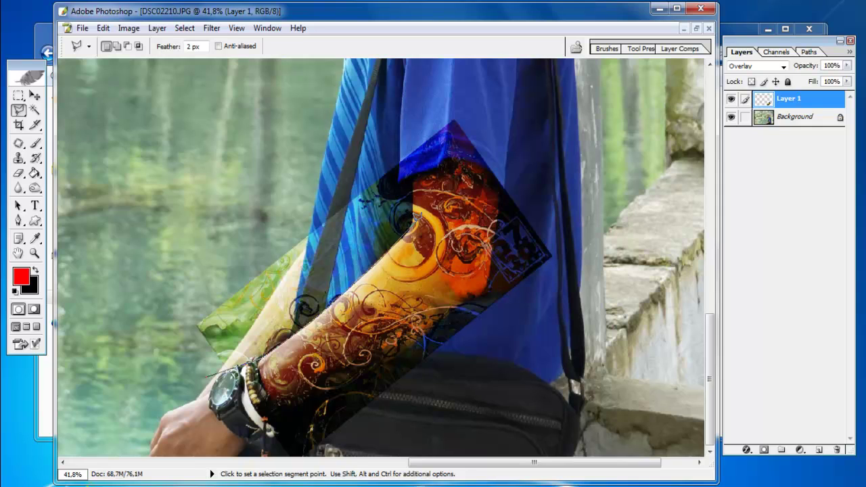
click(414, 203)
click(411, 148)
double_click(148, 188)
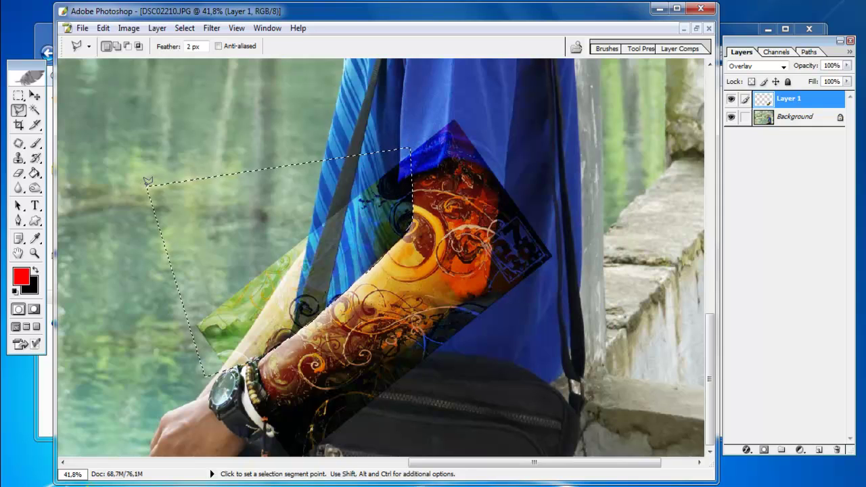
key(Delete)
- Trim the painting over the shirt sleeve top and dismiss the No pixels selected and Java notices
click(157, 185)
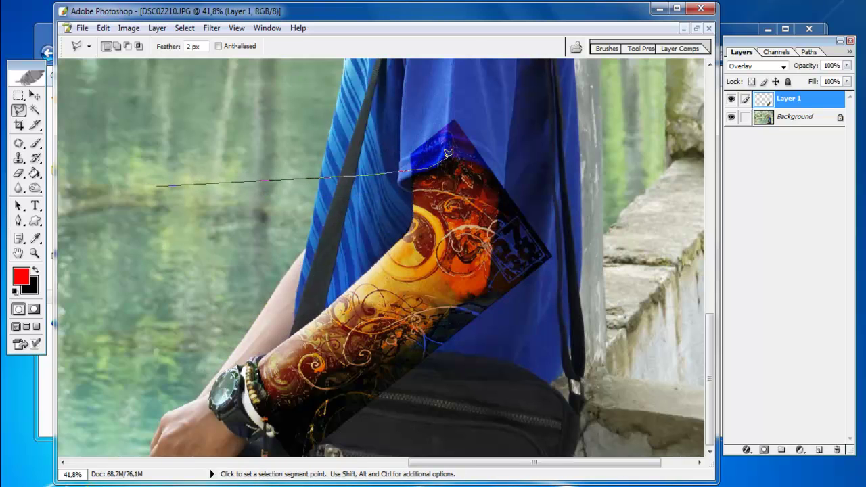
click(512, 119)
double_click(436, 88)
click(458, 93)
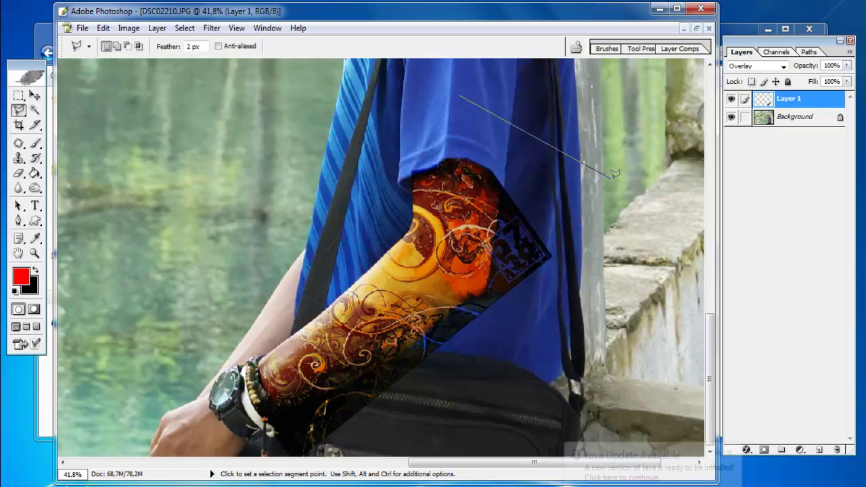
double_click(486, 140)
click(388, 200)
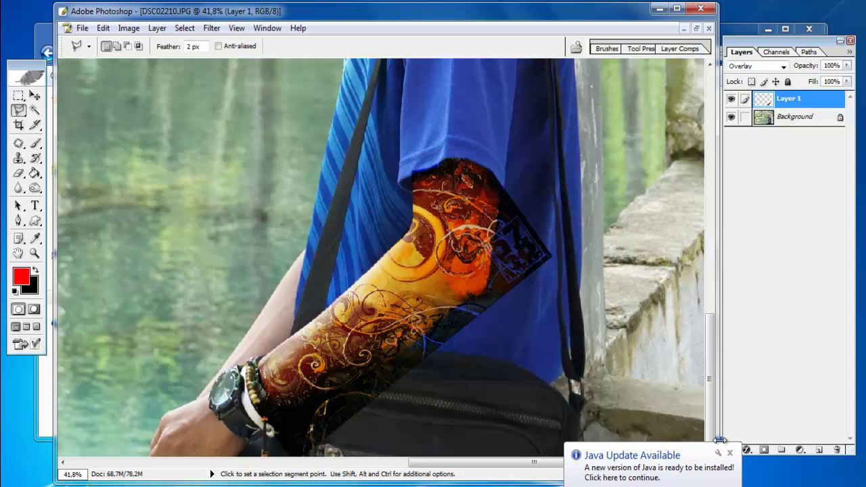
click(730, 453)
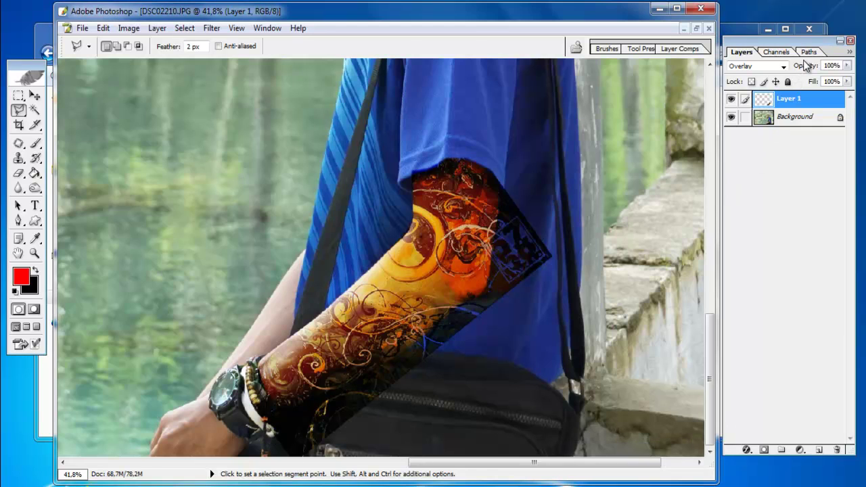
- Fade Layer 1 to 54% opacity and delete the overlay spilling onto the bag
drag(817, 66, 783, 72)
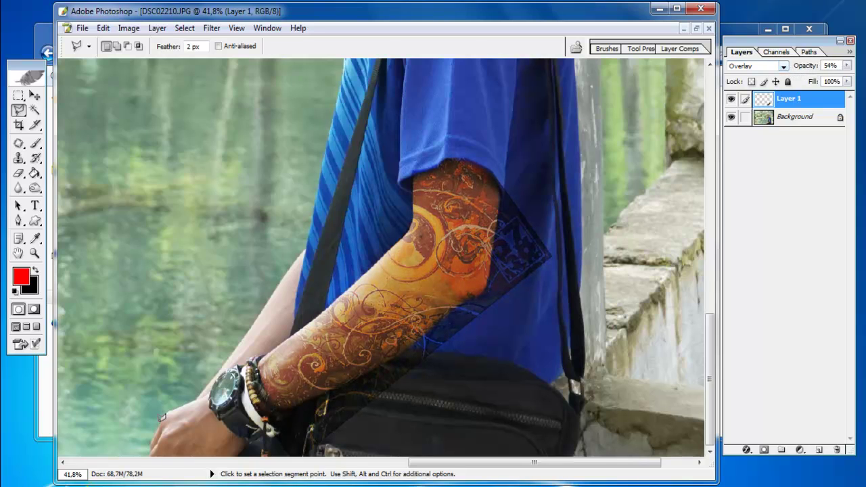
click(264, 415)
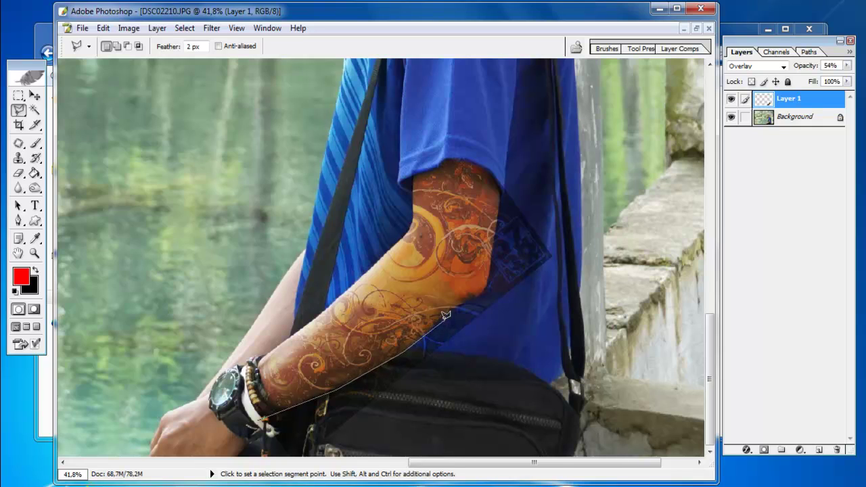
click(485, 295)
click(519, 312)
click(405, 445)
double_click(284, 452)
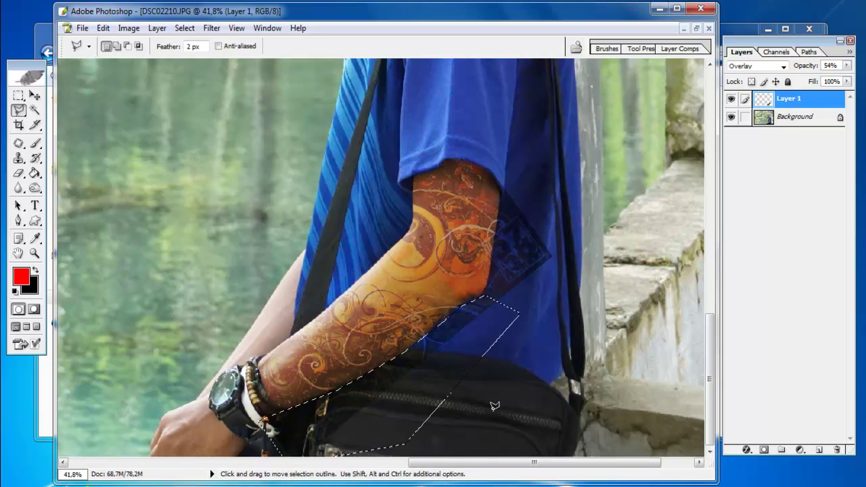
key(Delete)
key(ctrl+d)
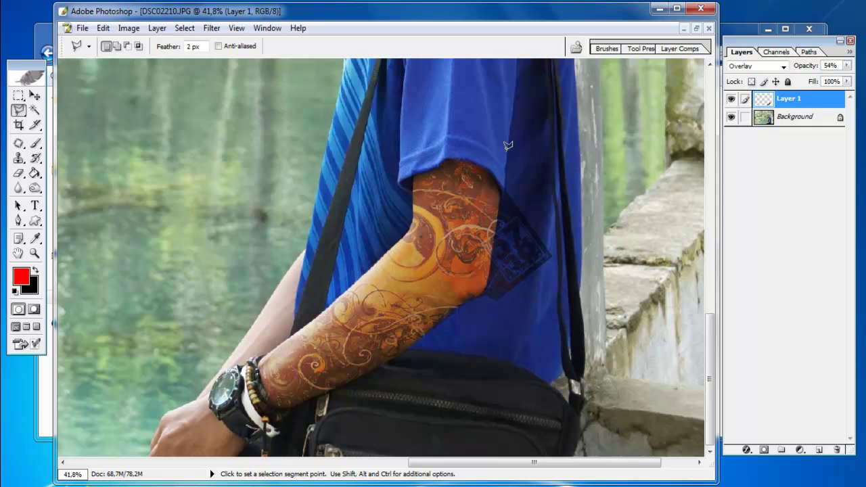
- Delete the dark painting patch on the blue shirt beside the elbow
click(501, 194)
click(480, 293)
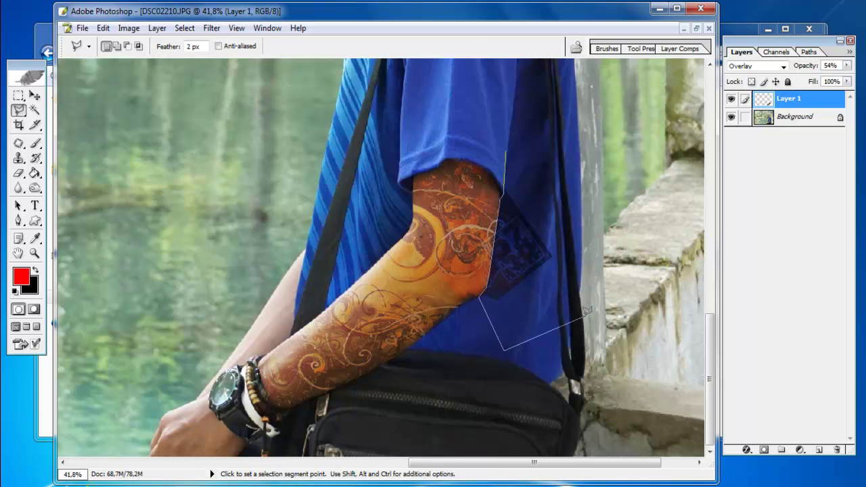
double_click(586, 315)
key(Delete)
key(ctrl+d)
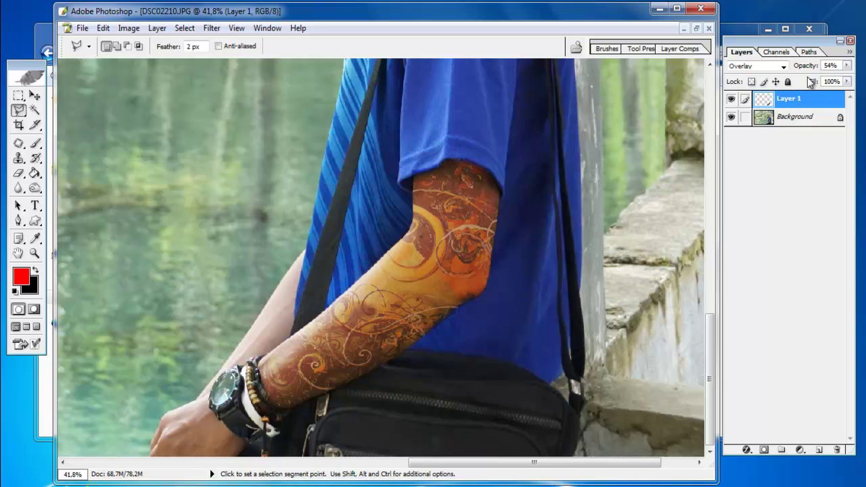
- Lower Layer 1's fill to 83% and raise its opacity to 66%
drag(810, 82, 812, 87)
drag(811, 69, 814, 70)
click(35, 96)
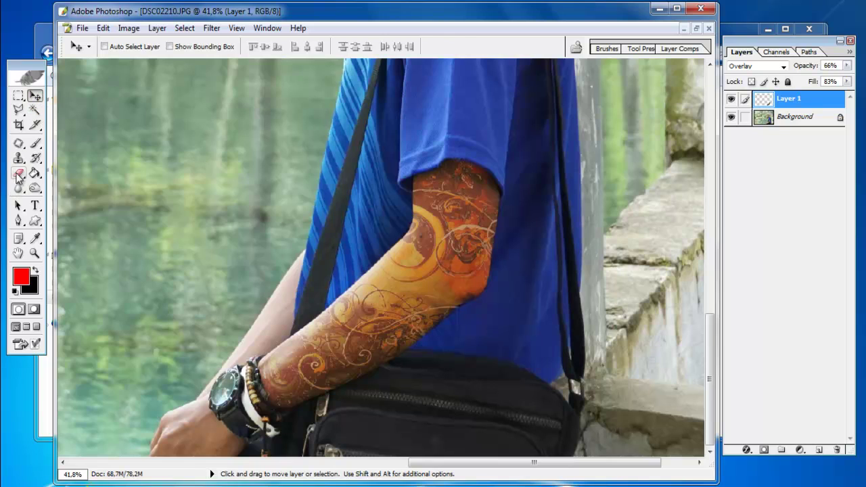
click(18, 173)
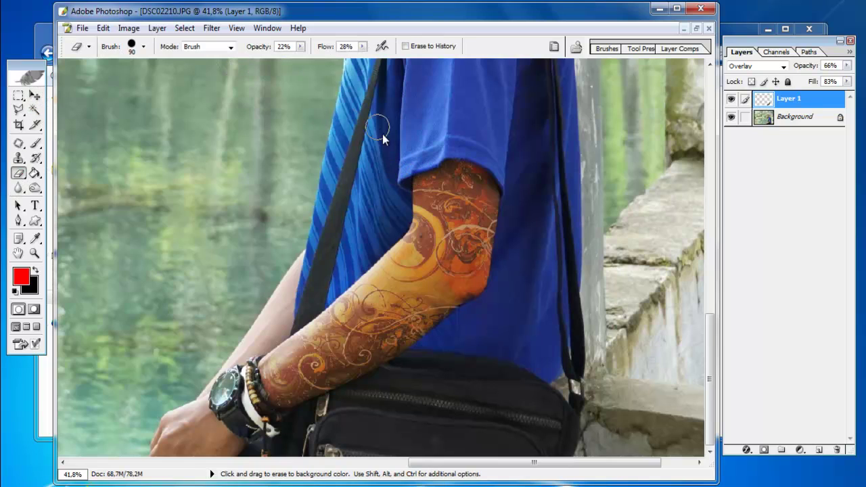
- Faintly erase the tattoo edge below the sleeve with a 90 px eraser at 22% opacity, 28% flow
mouse_move(408, 161)
mouse_down()
mouse_move(458, 151)
mouse_move(501, 263)
mouse_move(469, 309)
mouse_move(266, 415)
mouse_move(277, 349)
mouse_move(319, 292)
mouse_move(381, 254)
mouse_up()
alt+scroll(597, 336, down, 2)
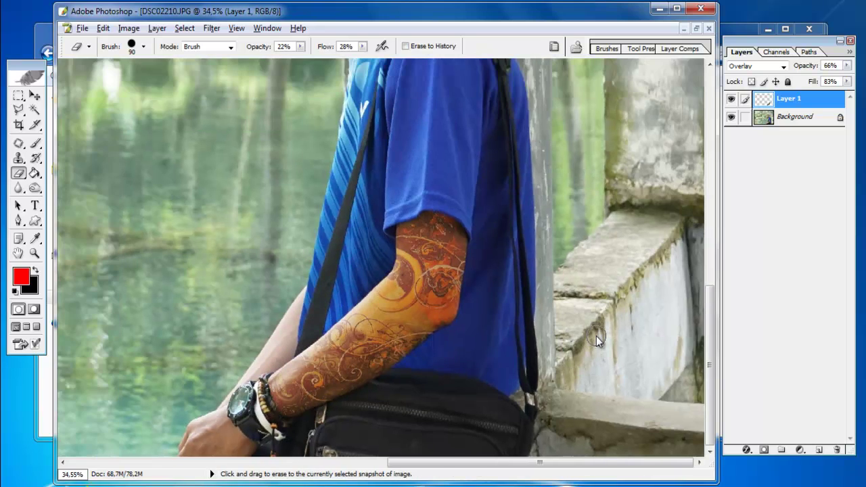
alt+scroll(596, 336, down, 3)
alt+scroll(596, 345, up, 2)
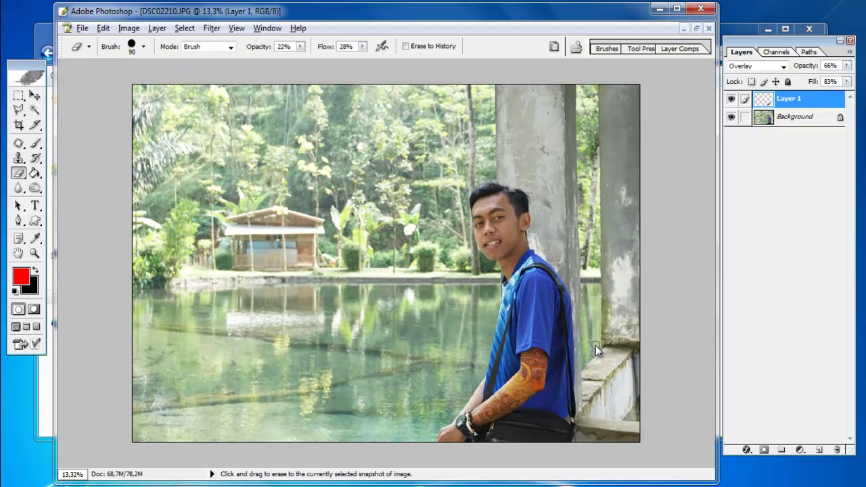
alt+scroll(625, 305, down, 1)
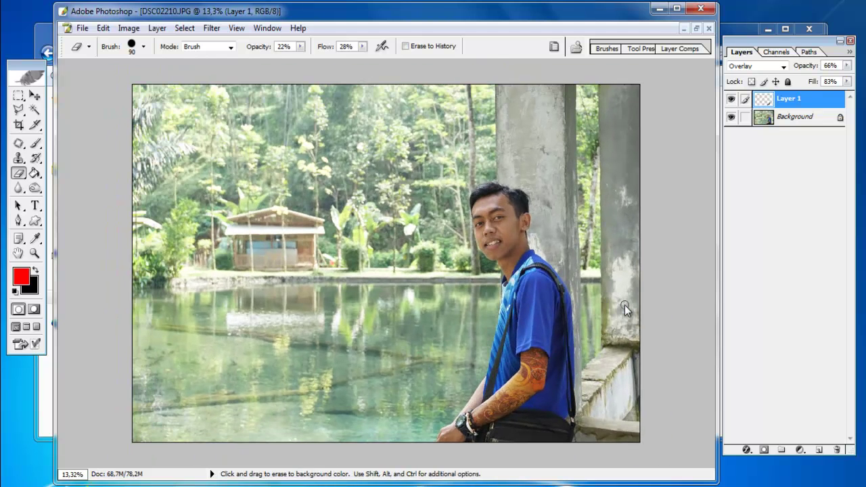
alt+scroll(574, 399, down, 3)
alt+scroll(573, 399, up, 5)
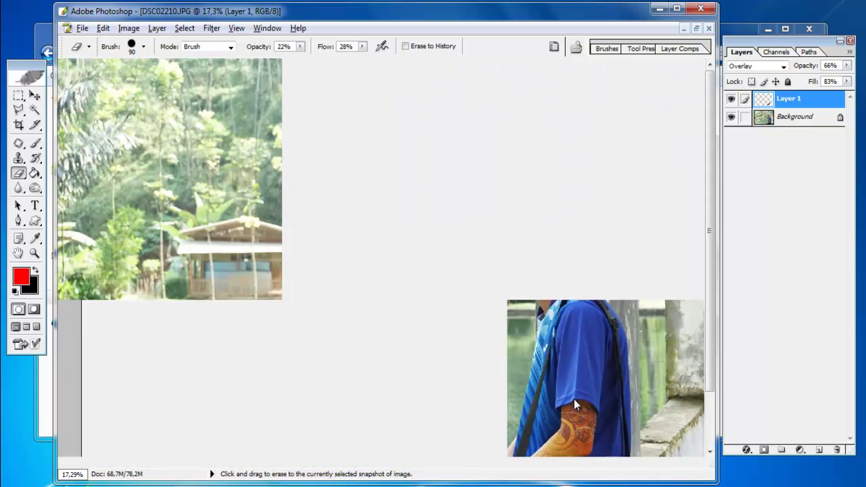
alt+scroll(574, 399, up, 3)
scroll(708, 198, down, 2)
scroll(561, 323, down, 5)
alt+scroll(561, 323, up, 4)
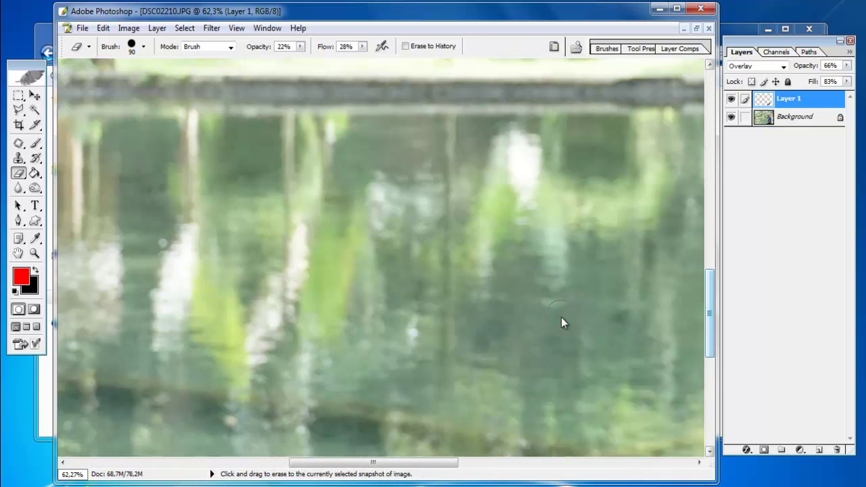
scroll(561, 318, up, 3)
scroll(718, 345, down, 5)
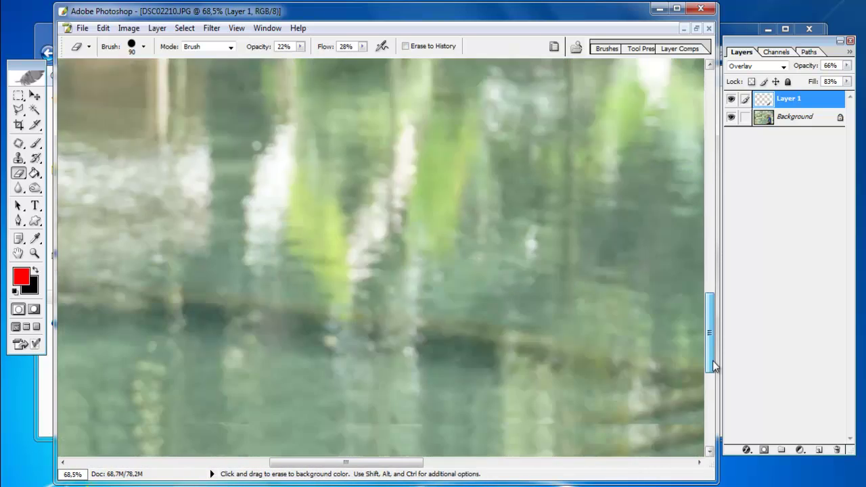
alt+scroll(408, 461, up, 1)
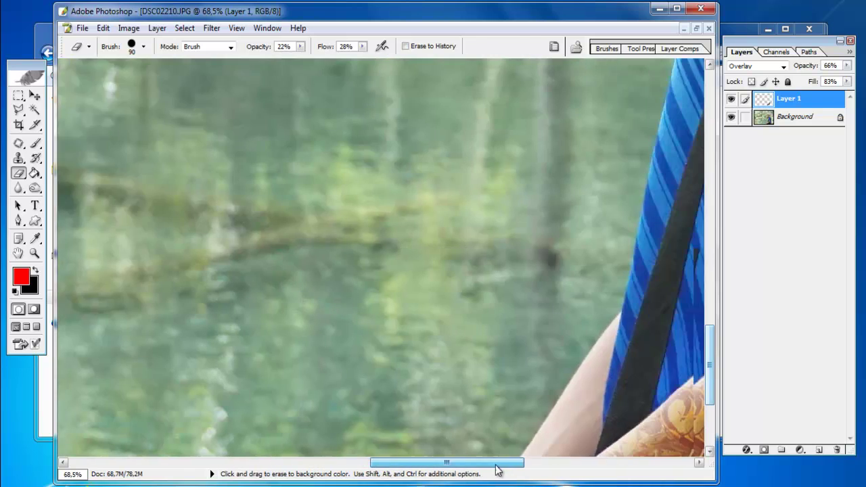
- Zoom out and pan across the lakeside photo to review the tattooed arm
drag(408, 460, 501, 465)
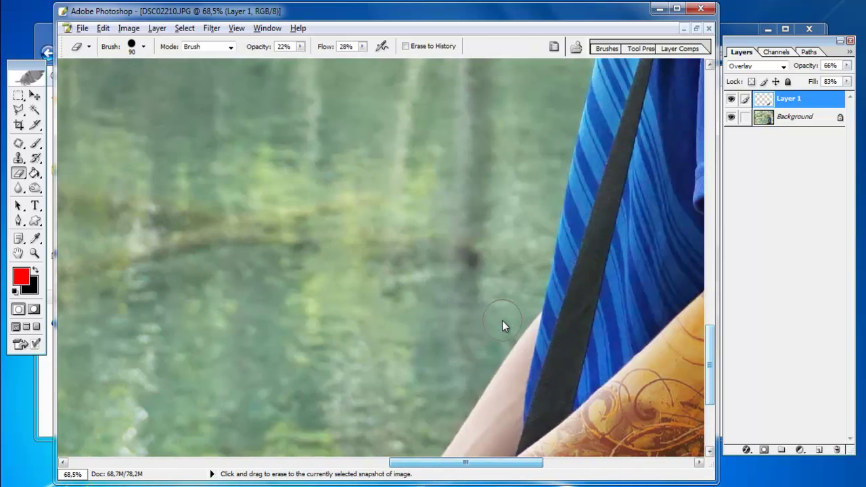
alt+scroll(502, 320, down, 1)
alt+scroll(502, 320, down, 1)
alt+scroll(502, 321, down, 2)
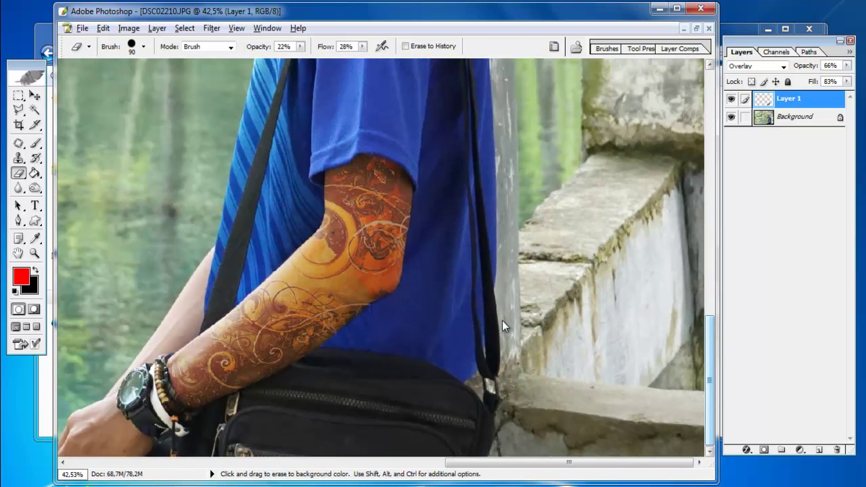
alt+scroll(479, 383, down, 2)
alt+scroll(479, 383, down, 2)
alt+scroll(458, 383, down, 1)
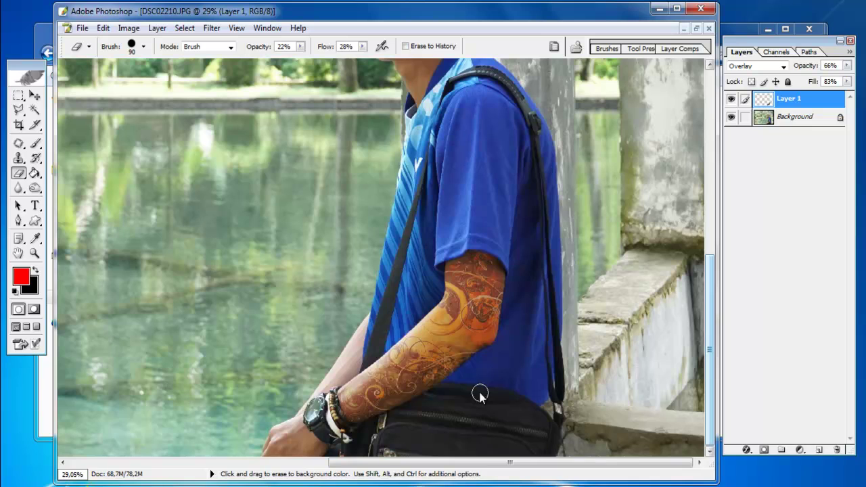
mouse_move(512, 464)
mouse_down()
mouse_move(435, 464)
mouse_move(475, 464)
mouse_up()
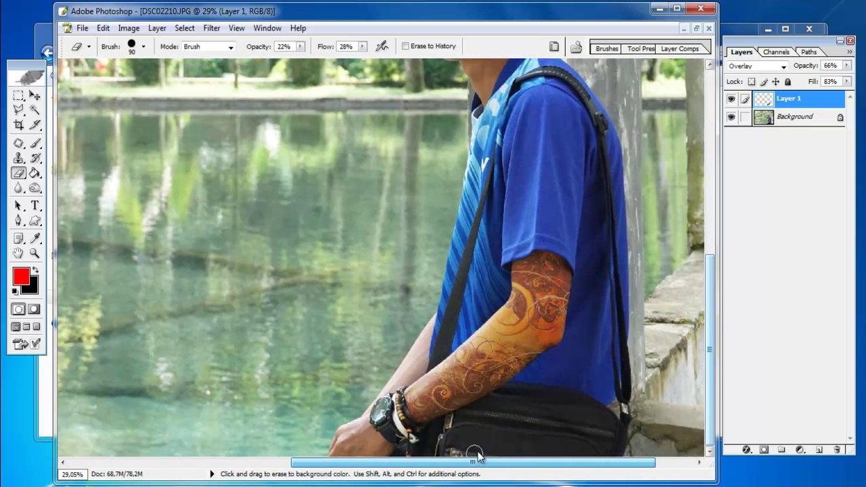